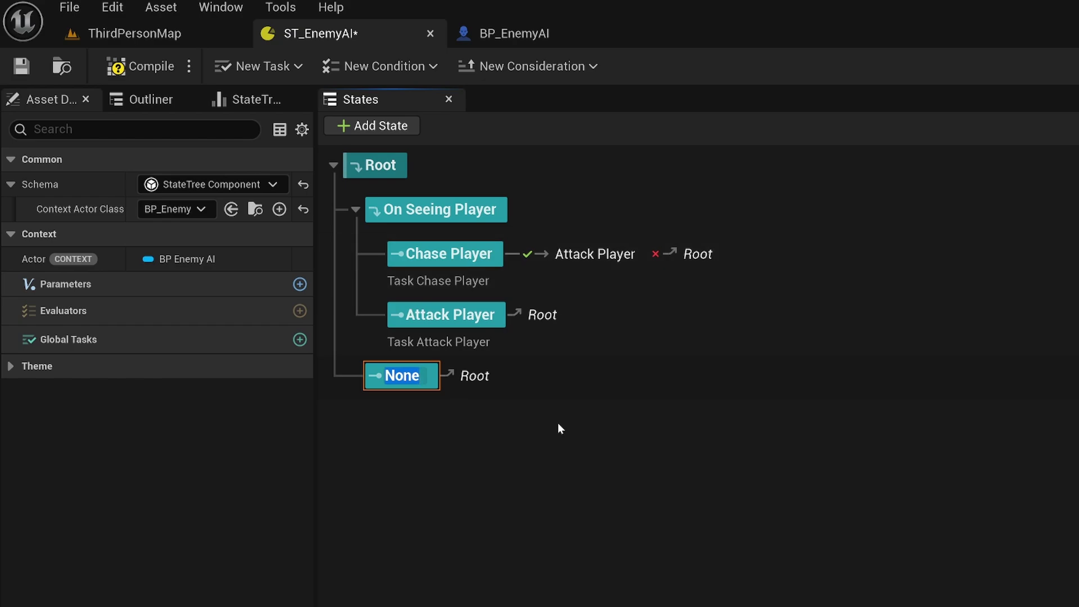
Rename the last state from None to Idle and drag it to a higher position in the tree.
{"action": "type", "text": "Idle"}
{"action": "key", "text": "Return"}
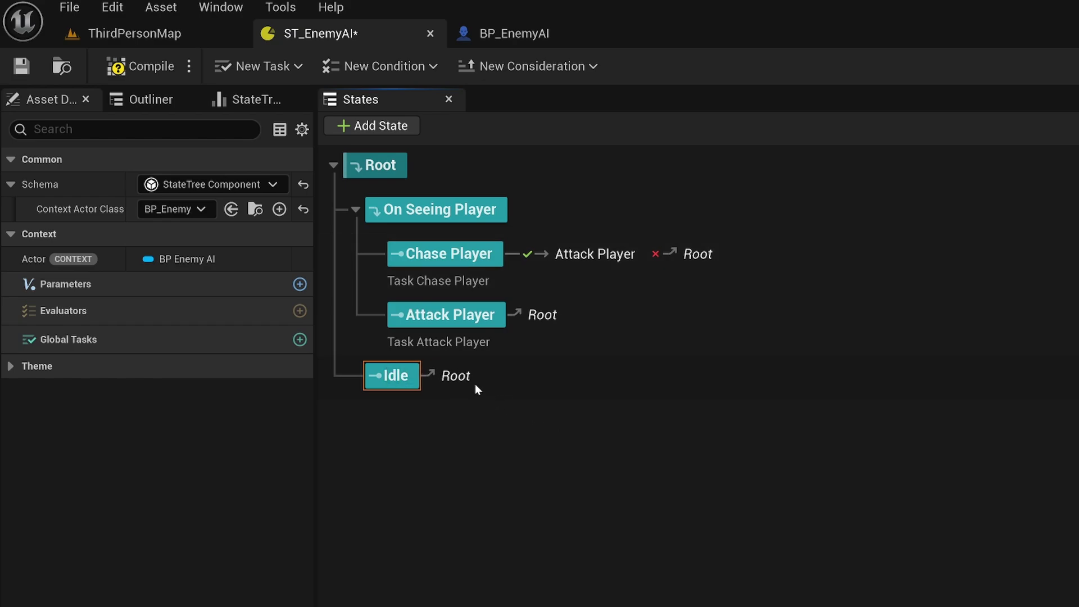
{"action": "left_click_drag", "start_coordinate": [404, 375], "coordinate": [393, 187]}
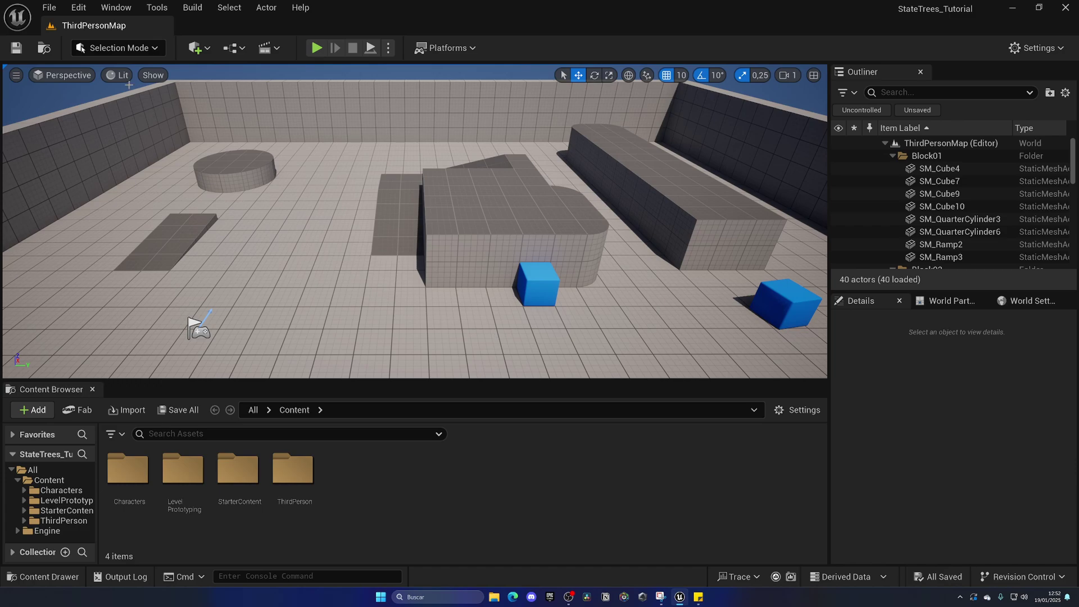
Enable the GameplayStateTree plugin found by searching 'state tree' and restart the editor.
{"action": "left_click", "coordinate": [78, 7]}
{"action": "left_click", "coordinate": [110, 222]}
{"action": "type", "text": "state tree"}
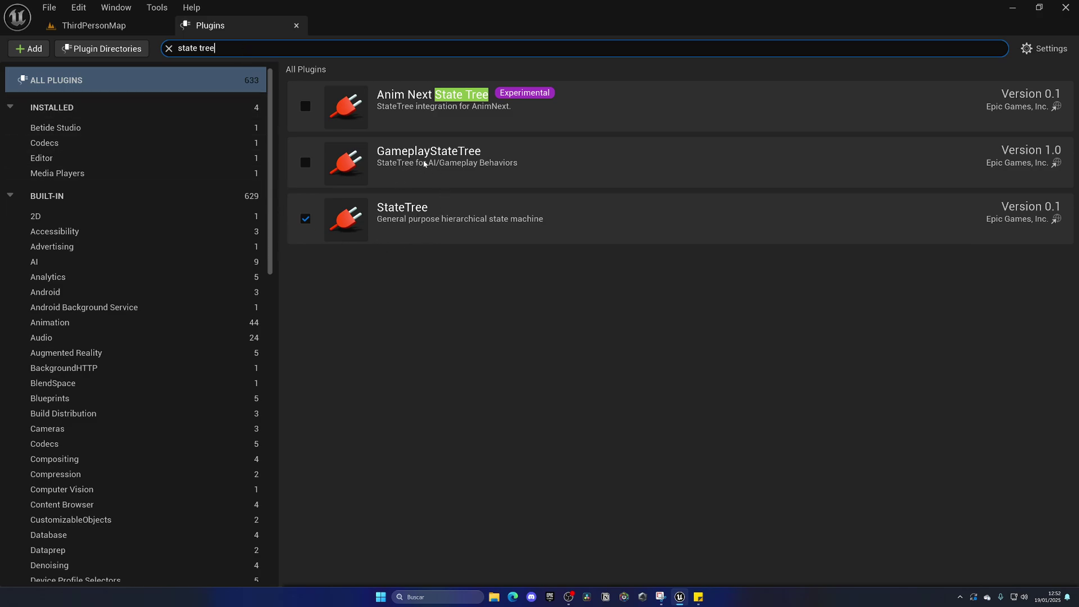
{"action": "left_click", "coordinate": [305, 163]}
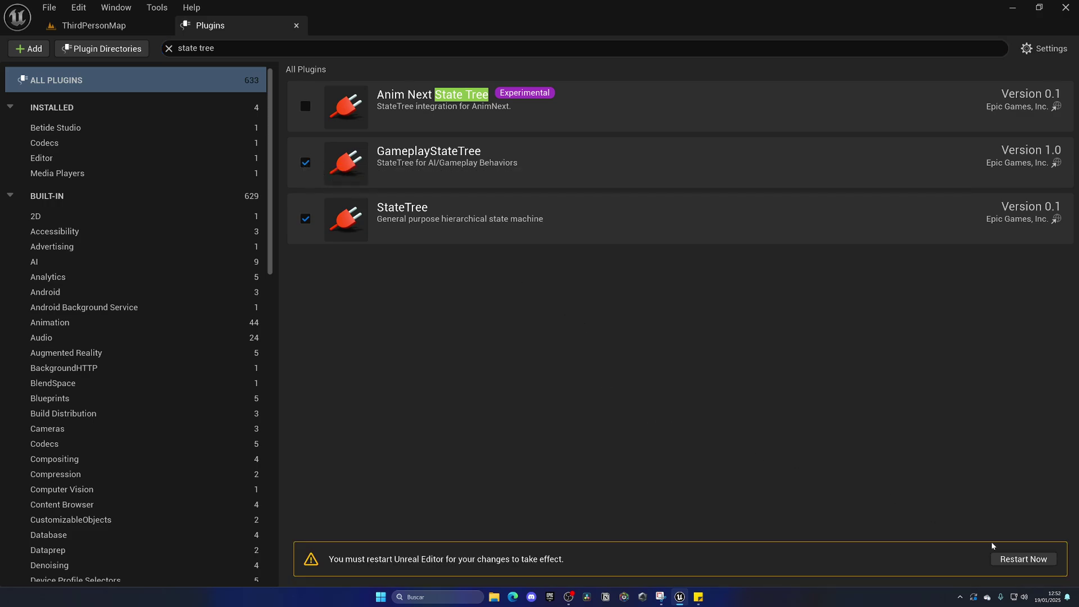
{"action": "left_click", "coordinate": [1023, 558]}
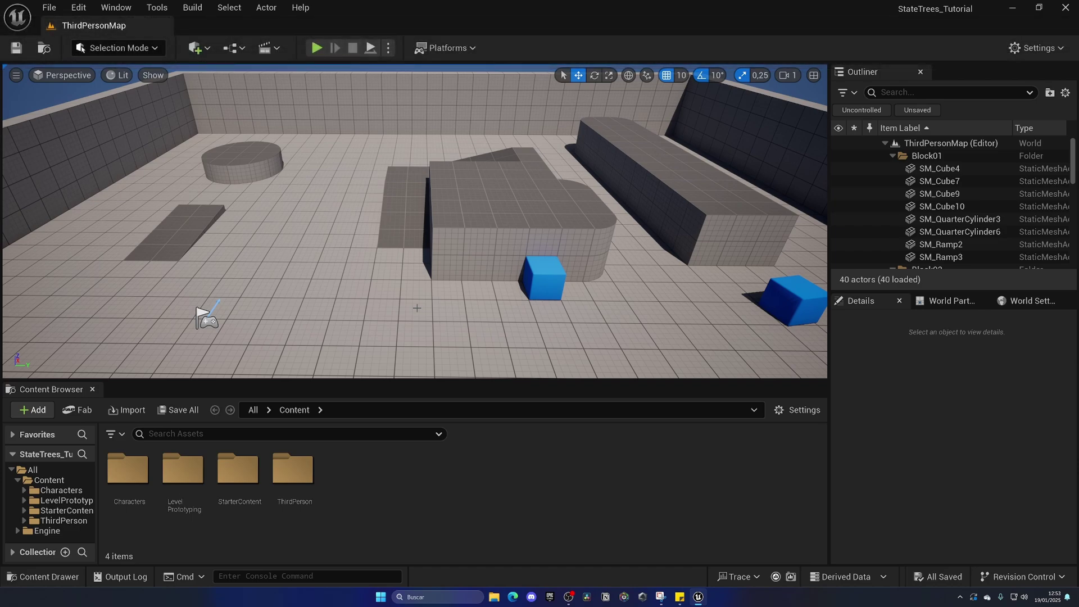
Create a StateTree asset in Content with the StateTree Component schema, named ST_EnemyAI.
{"action": "right_click", "coordinate": [420, 484]}
{"action": "mouse_move", "coordinate": [476, 318]}
{"action": "mouse_move", "coordinate": [465, 293]}
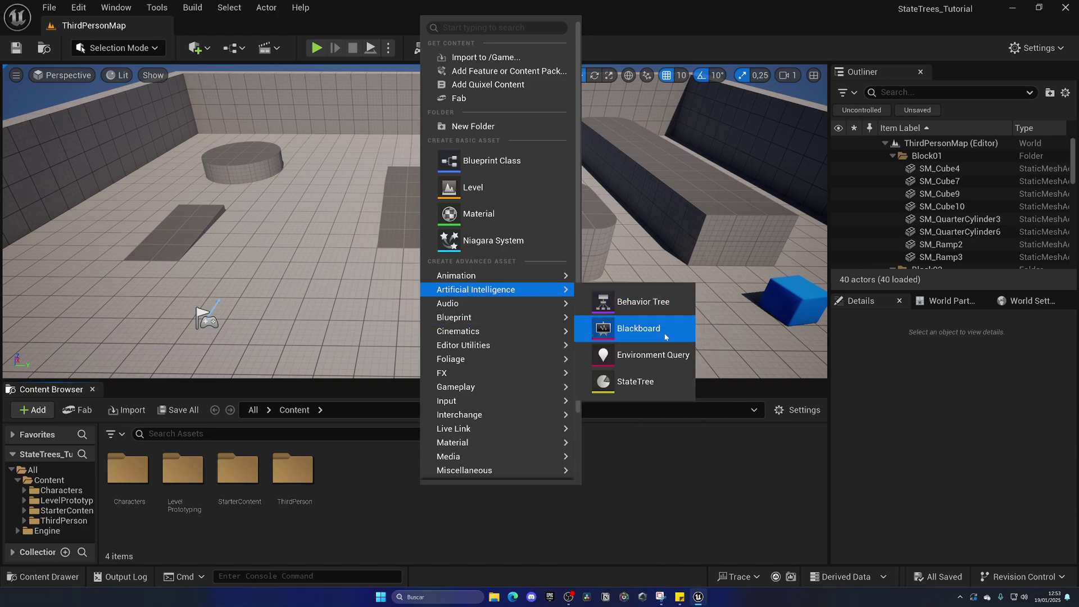
{"action": "left_click", "coordinate": [668, 385]}
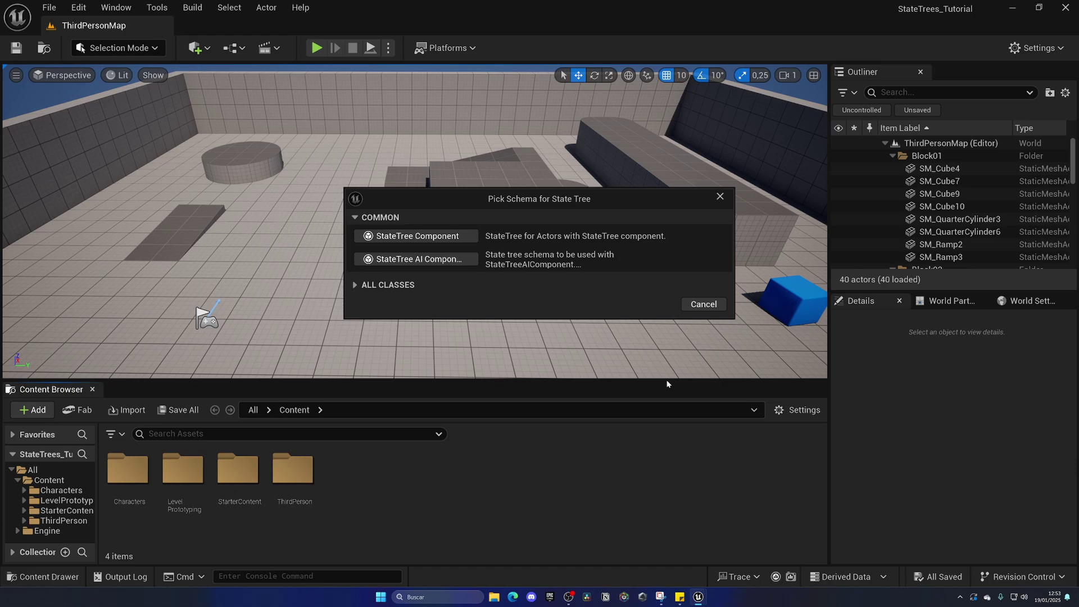
{"action": "left_click", "coordinate": [469, 239]}
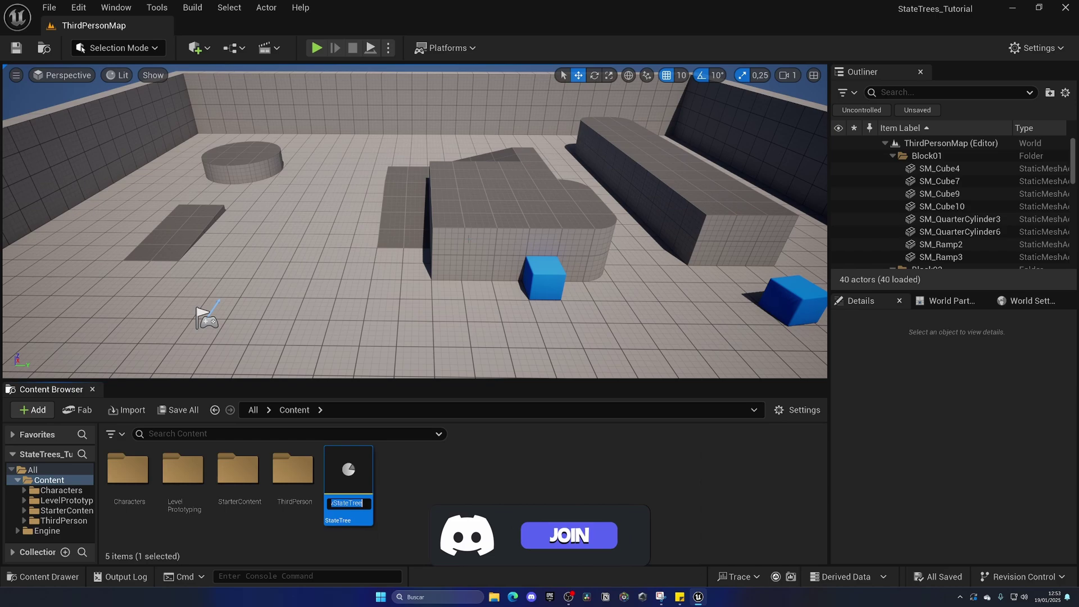
{"action": "type", "text": "ST_Enemy"}
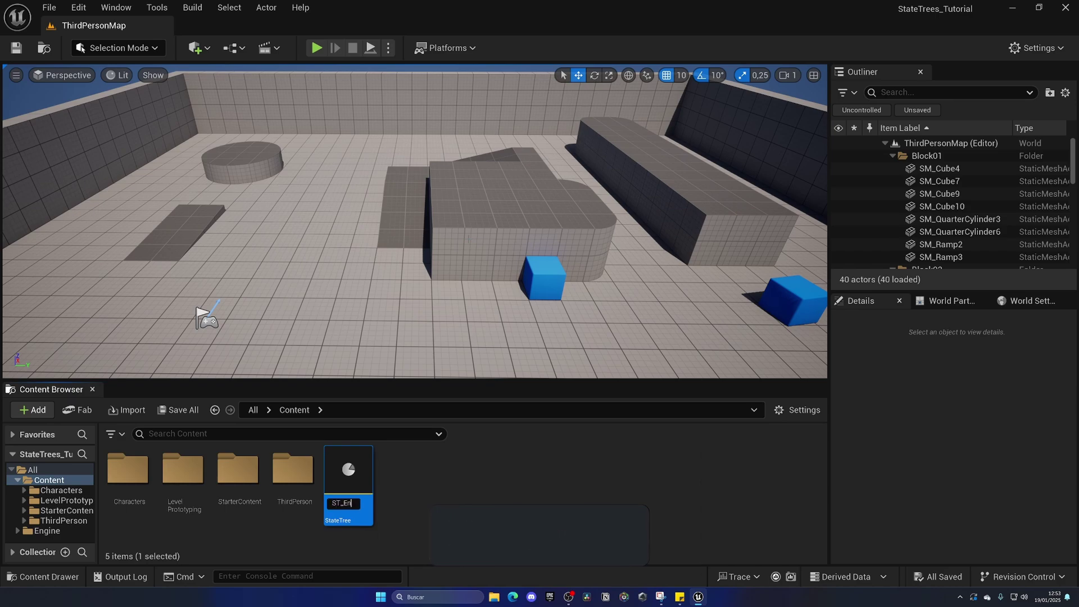
{"action": "type", "text": "AI"}
{"action": "key", "text": "Return"}
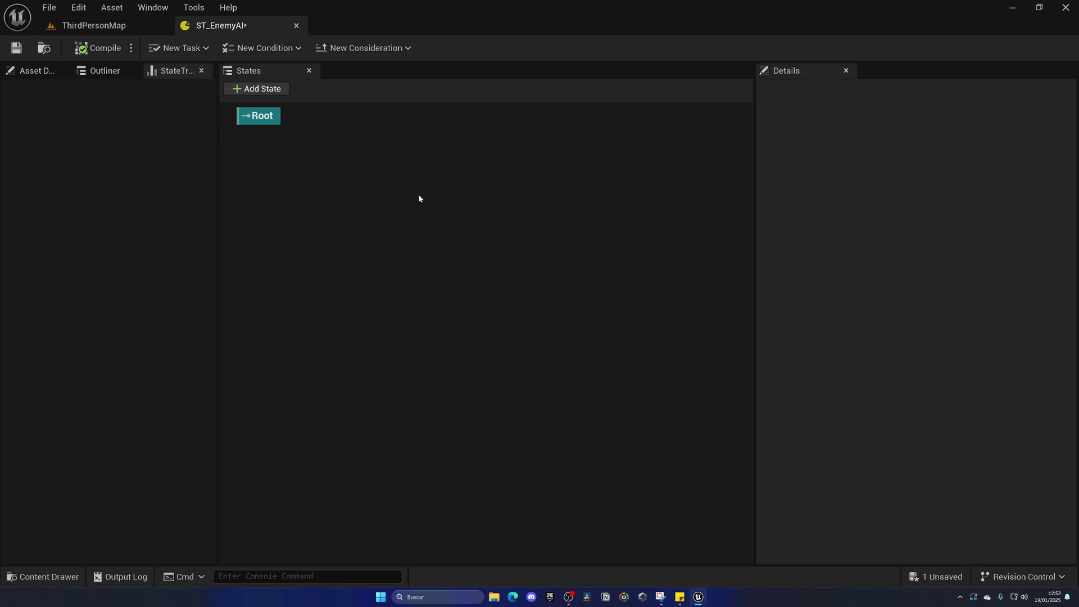
View the Asset Details, inspect and then deselect the Root state, and save ST_EnemyAI.
{"action": "left_click", "coordinate": [24, 73]}
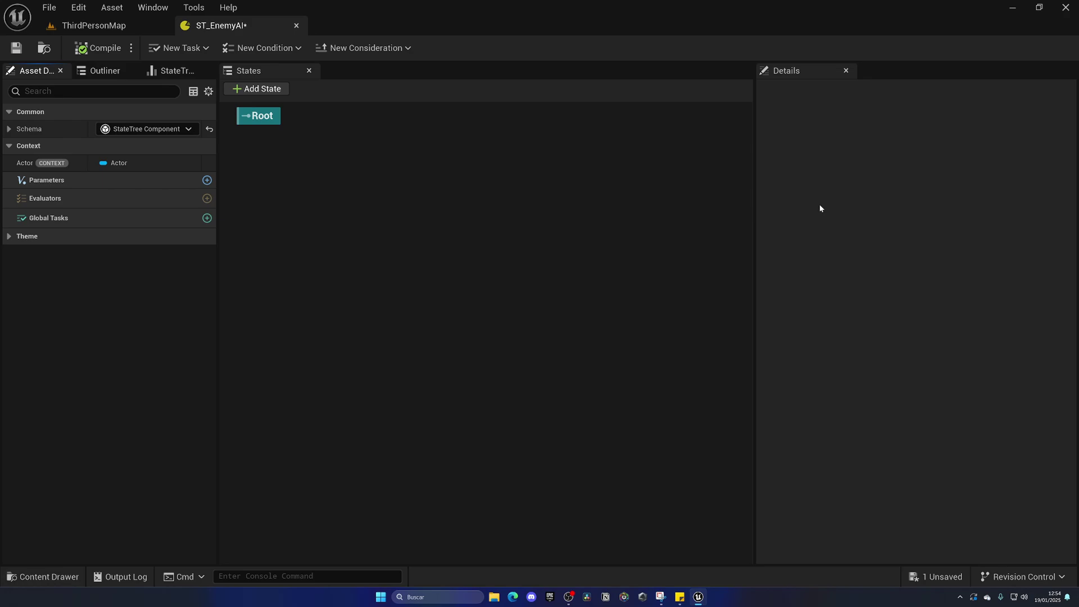
{"action": "left_click", "coordinate": [294, 119]}
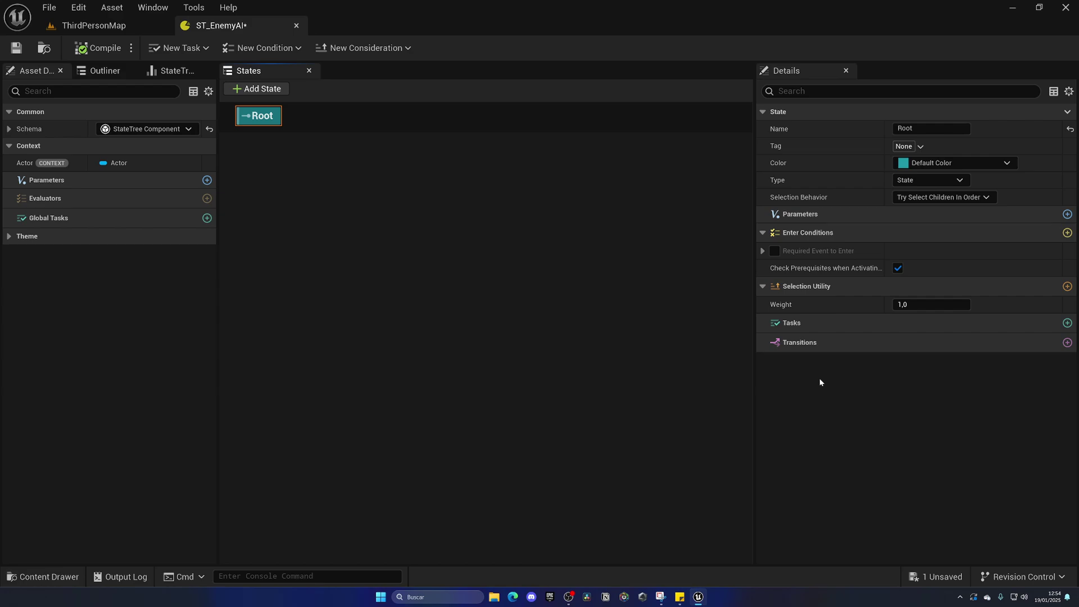
{"action": "left_click", "coordinate": [519, 275]}
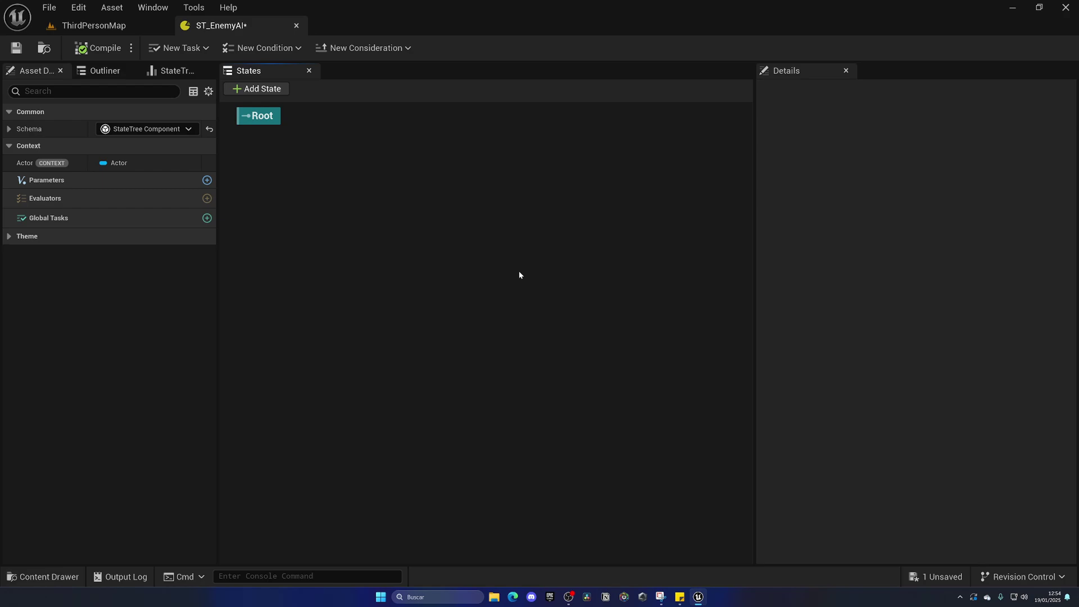
{"action": "key", "text": "ctrl+s"}
Add a child state named Chase Player under Root, then compile and save the tree.
{"action": "left_click", "coordinate": [251, 89]}
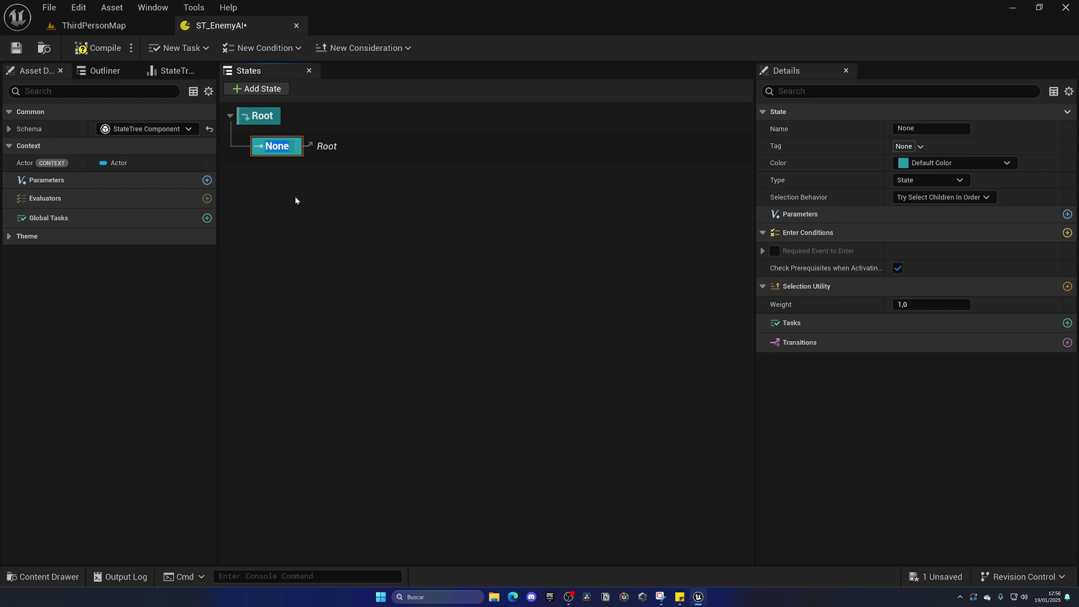
{"action": "type", "text": "Chase P"}
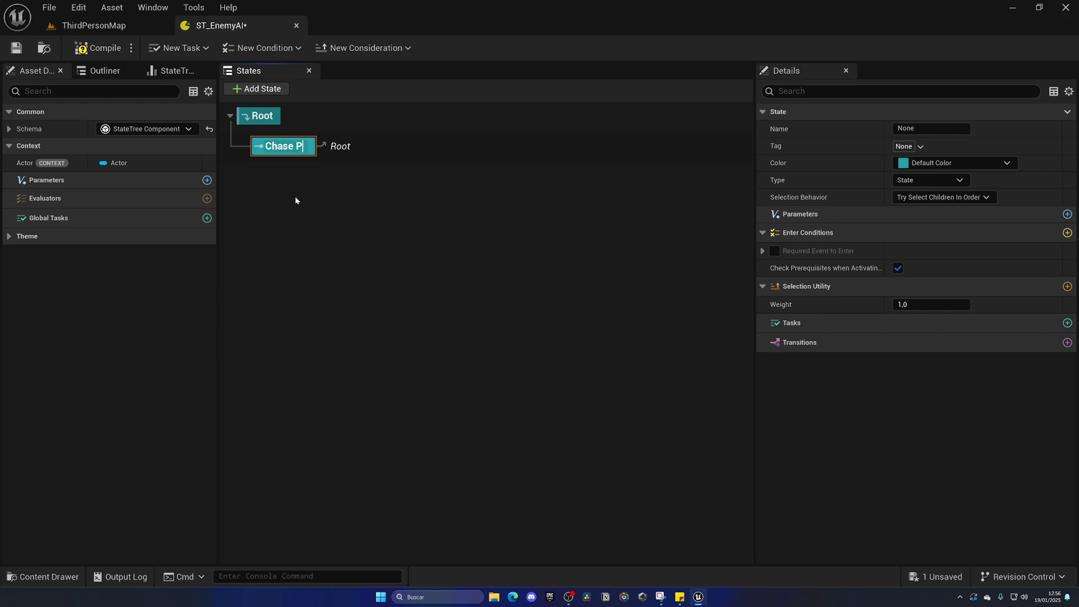
{"action": "type", "text": "layer"}
{"action": "key", "text": "Return"}
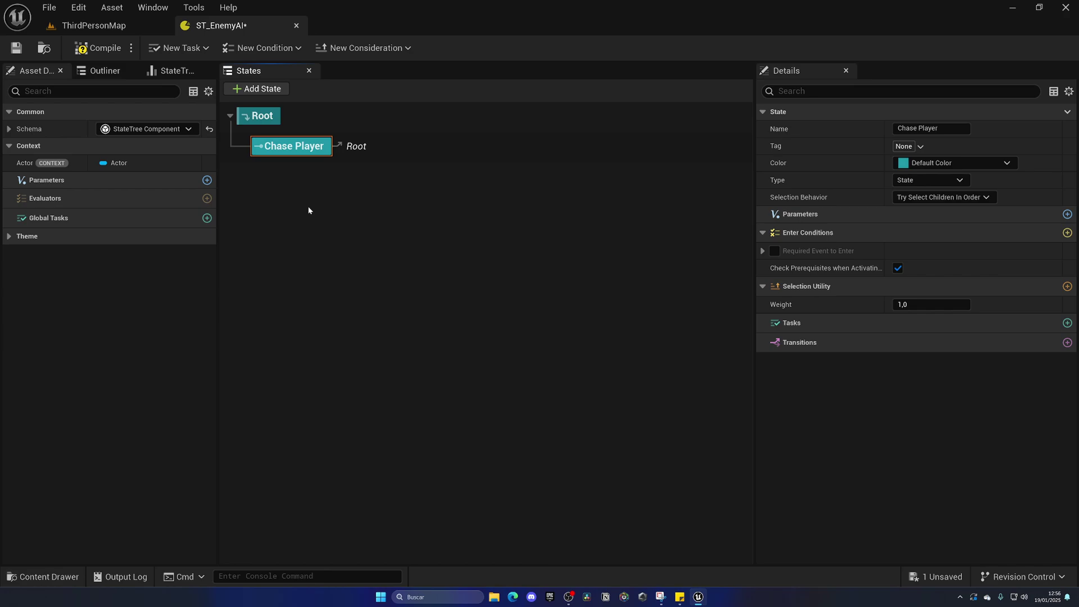
{"action": "left_click", "coordinate": [98, 48]}
{"action": "left_click", "coordinate": [17, 48]}
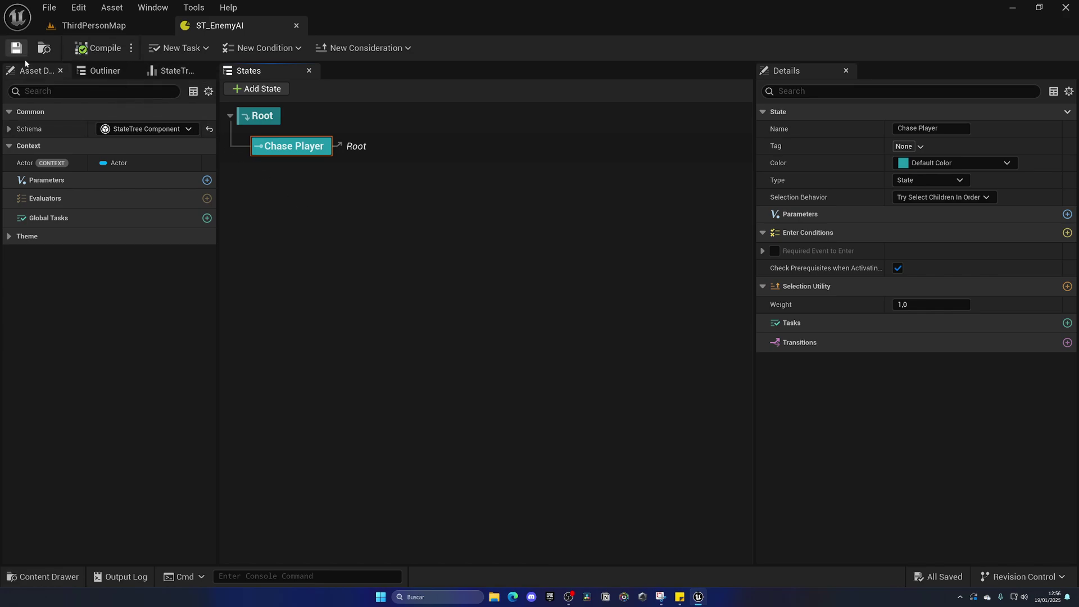
Select the Chase Player state and open the Type dropdown in its Details panel.
{"action": "left_click", "coordinate": [290, 150]}
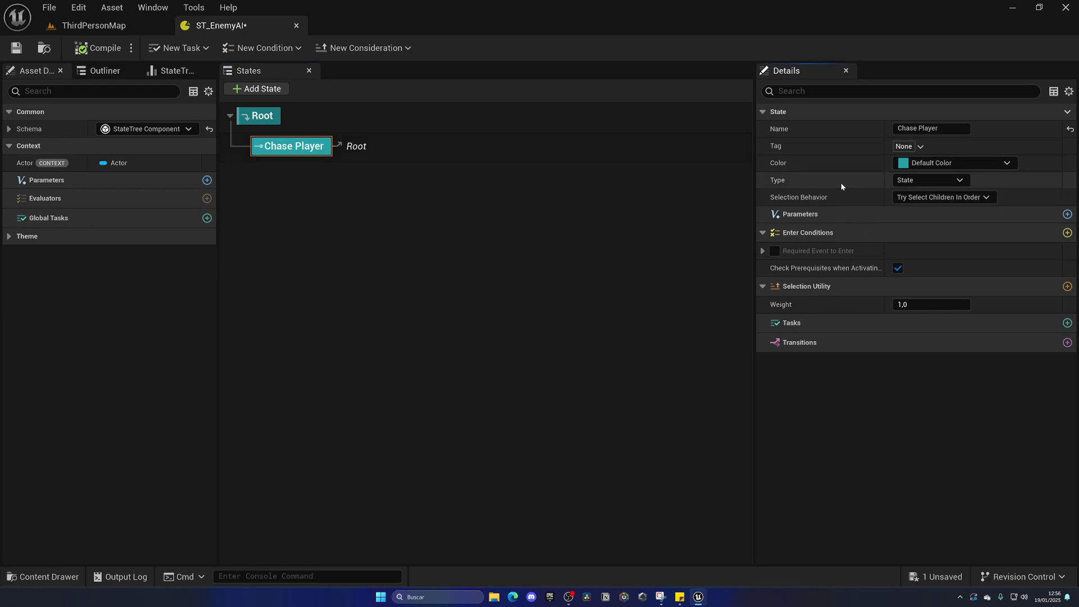
{"action": "left_click", "coordinate": [933, 180]}
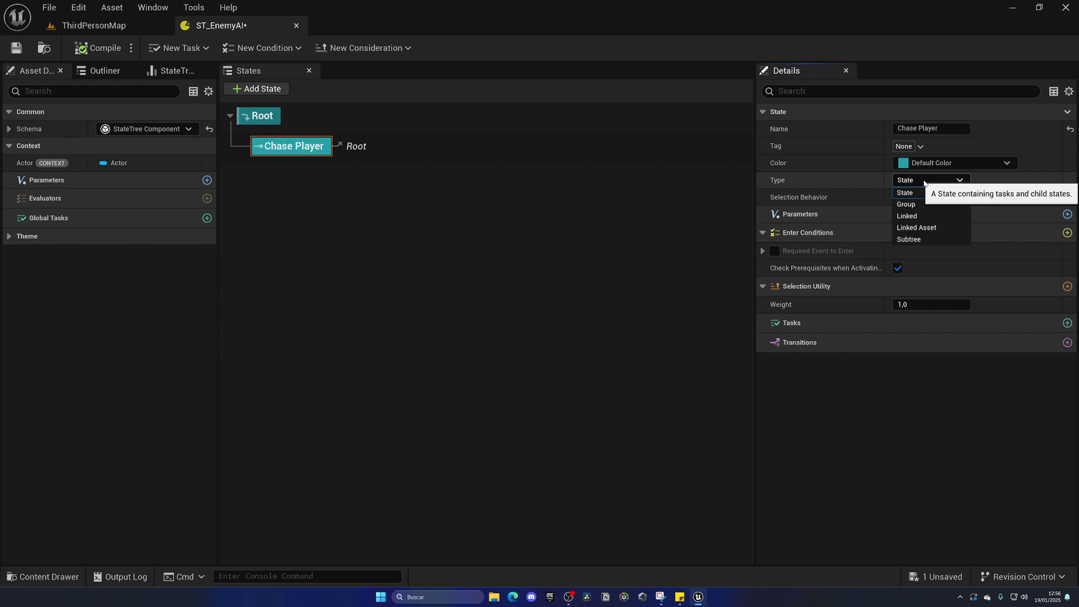
Leave Type and Selection Behavior unchanged, save ST_EnemyAI, and list the tasks available for Chase Player.
{"action": "left_click", "coordinate": [875, 178]}
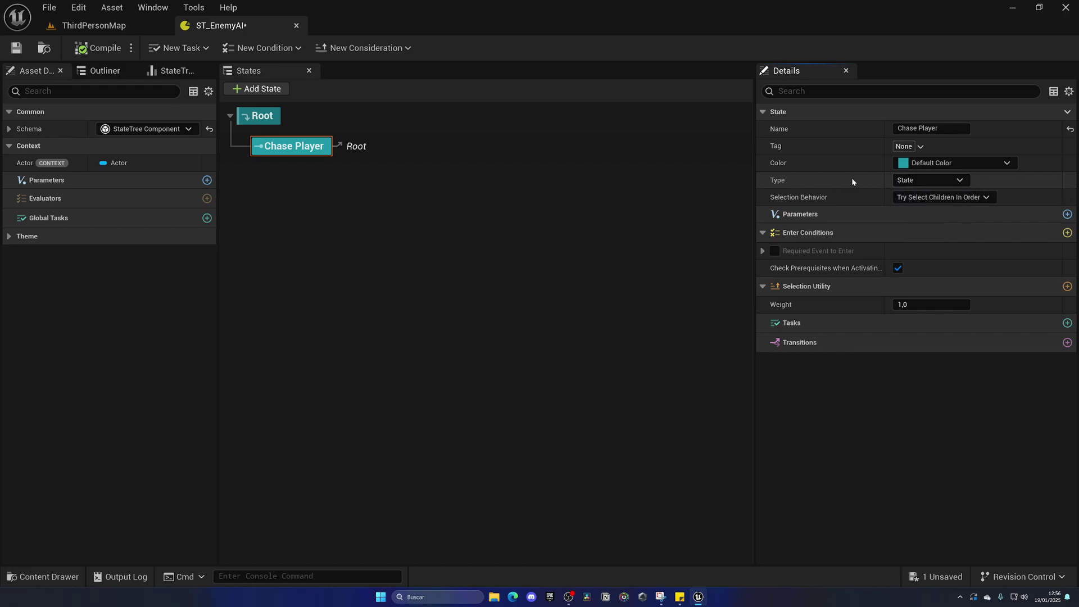
{"action": "left_click", "coordinate": [966, 198]}
{"action": "left_click", "coordinate": [872, 200]}
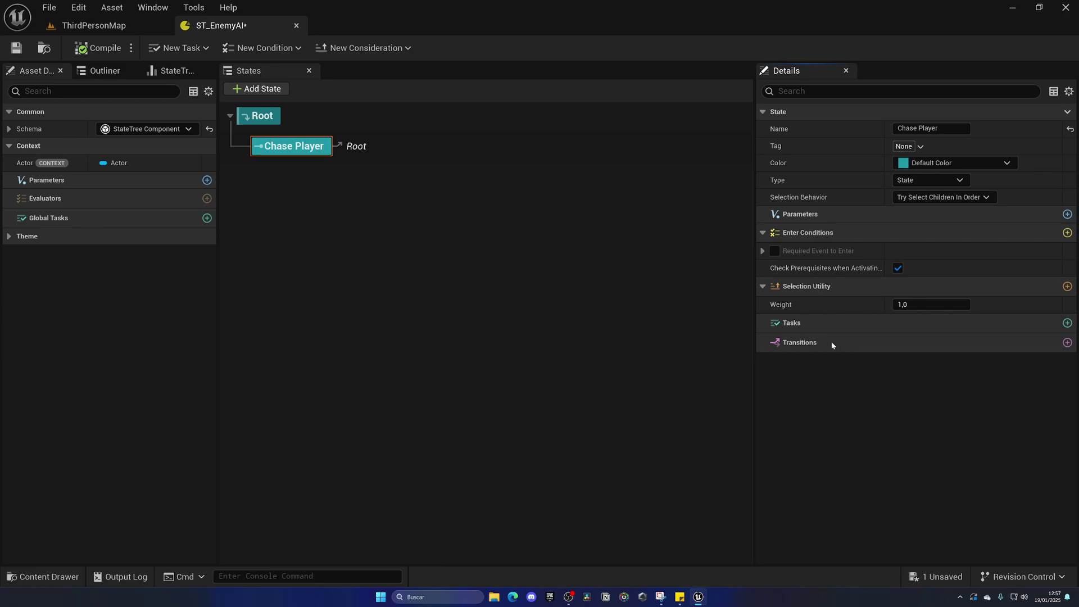
{"action": "key", "text": "ctrl+s"}
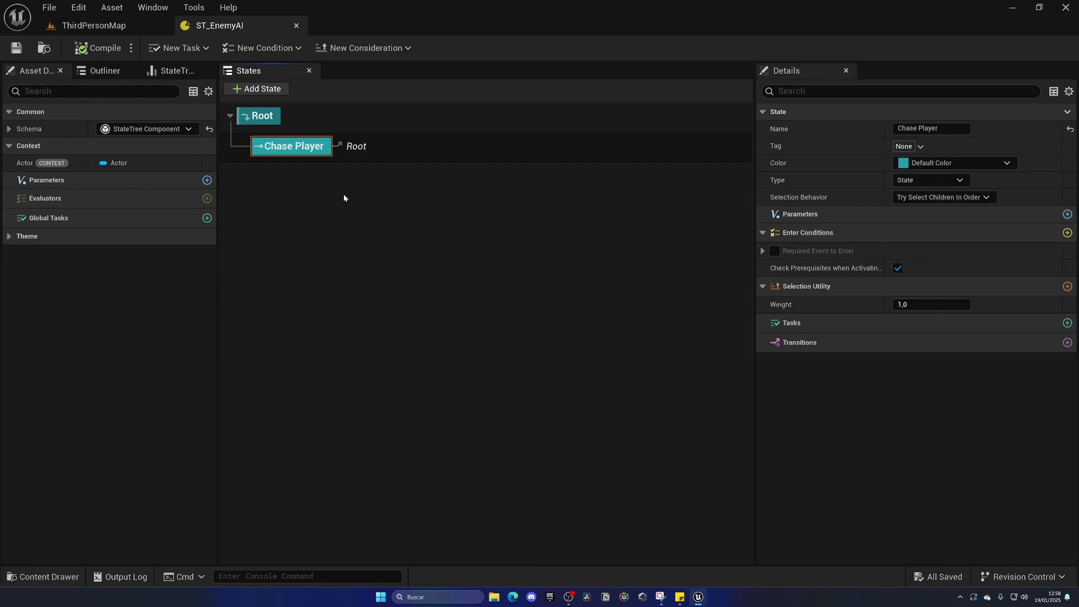
{"action": "left_click", "coordinate": [1068, 322]}
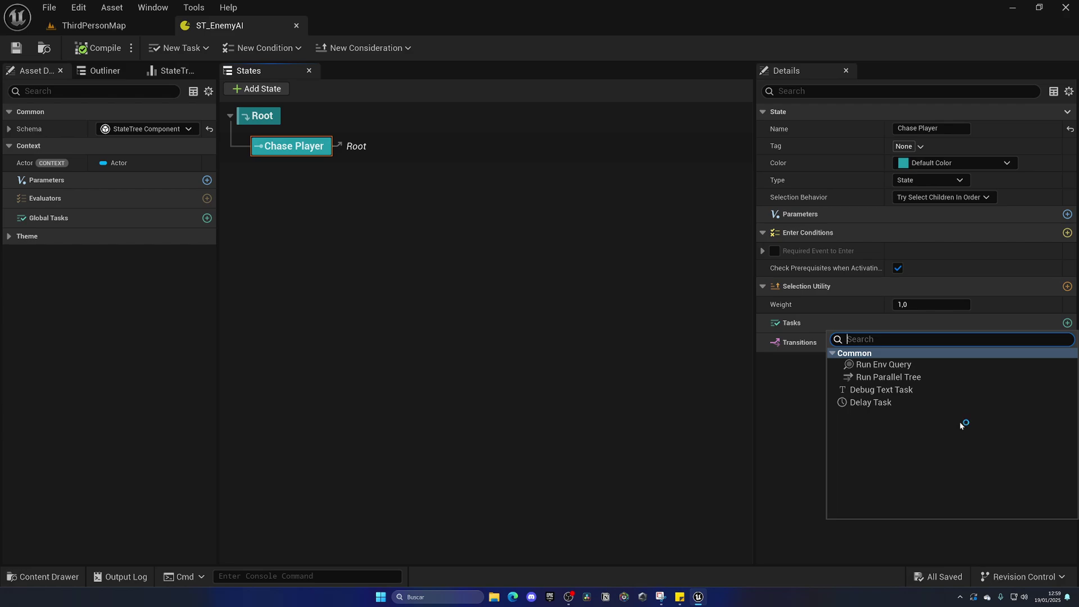
Create Task_ChasePlayer from State Tree Task Blueprint Base and list its overridable functions.
{"action": "left_click", "coordinate": [808, 424]}
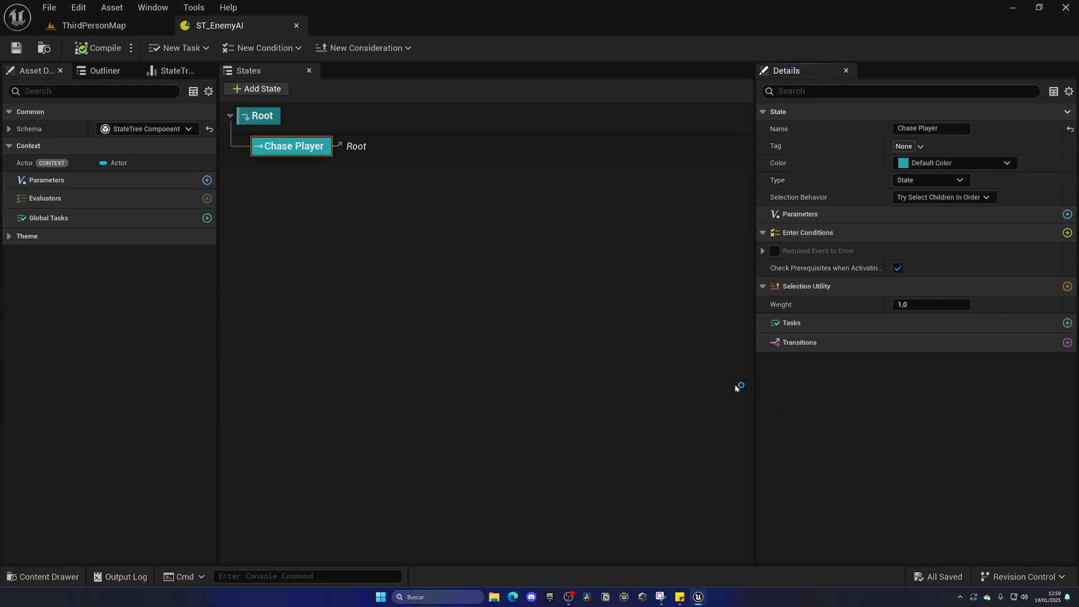
{"action": "left_click", "coordinate": [183, 49]}
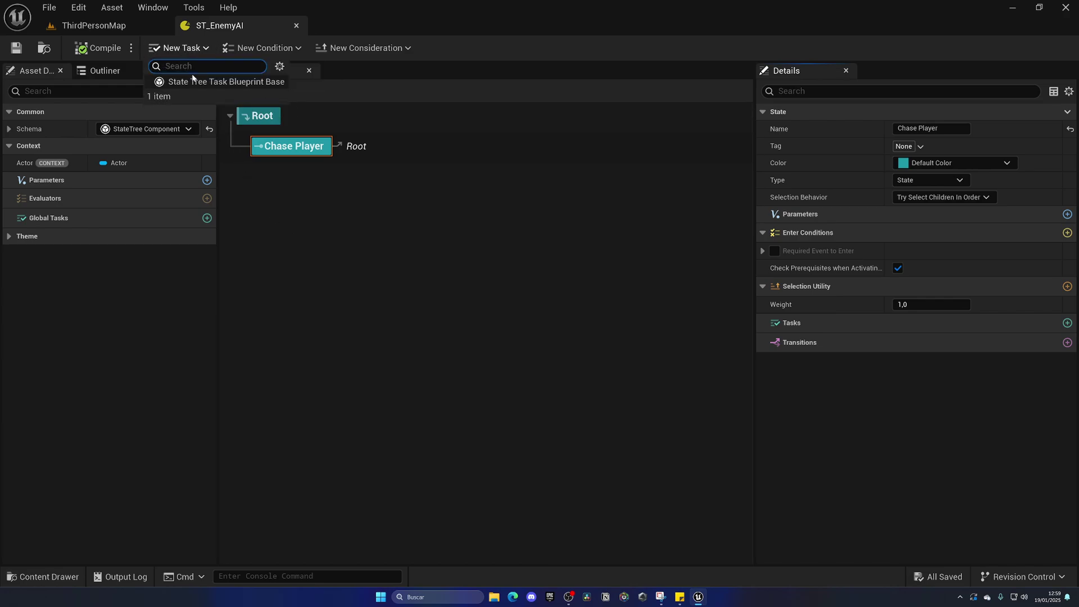
{"action": "left_click", "coordinate": [230, 83]}
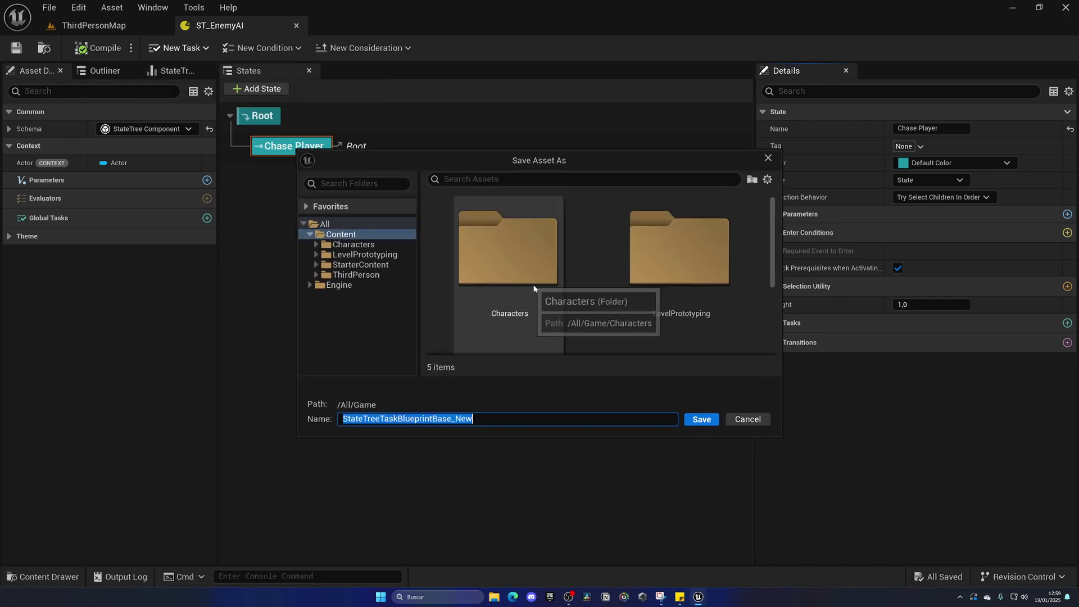
{"action": "type", "text": "Task"}
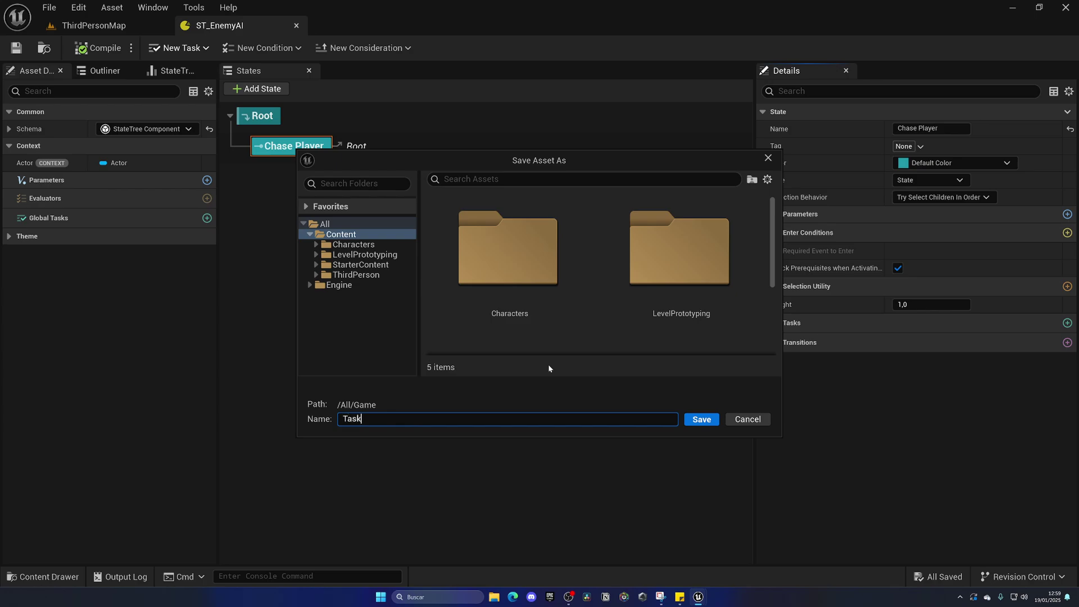
{"action": "type", "text": "_ChasePlayer"}
{"action": "key", "text": "Return"}
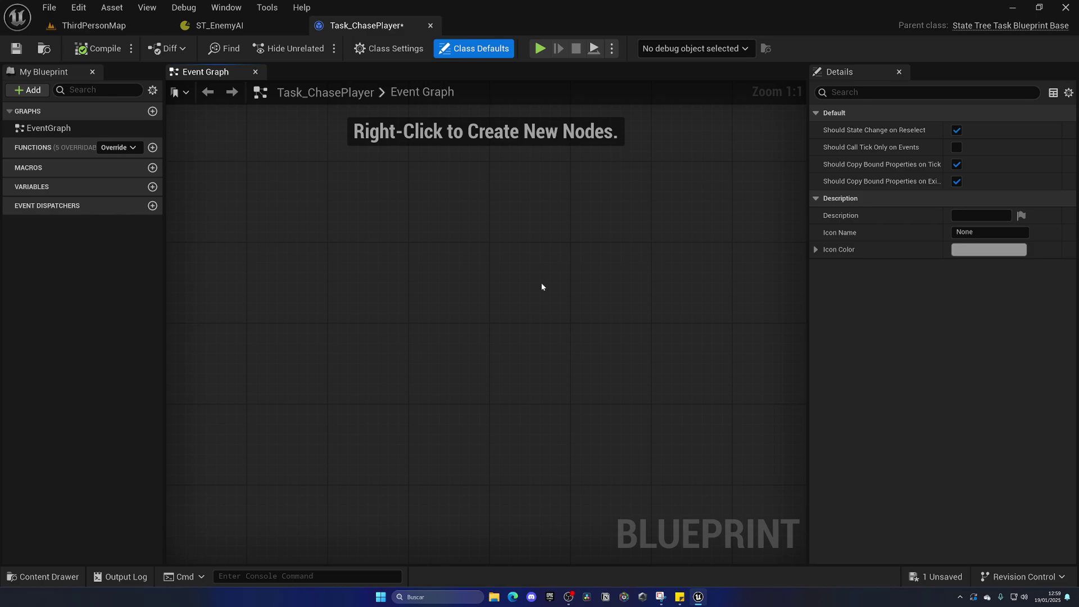
{"action": "left_click", "coordinate": [114, 148]}
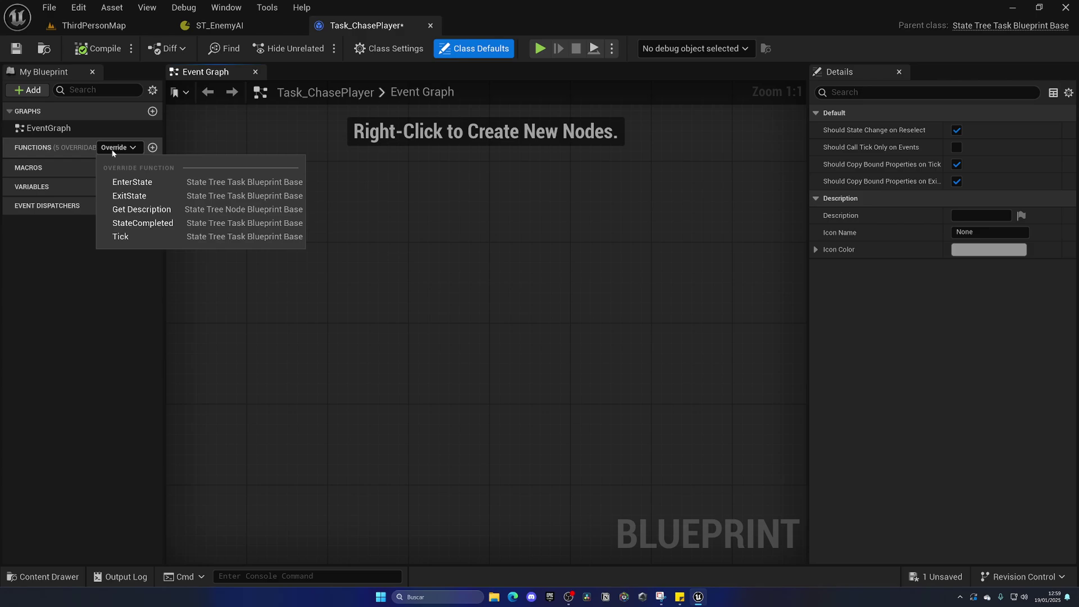